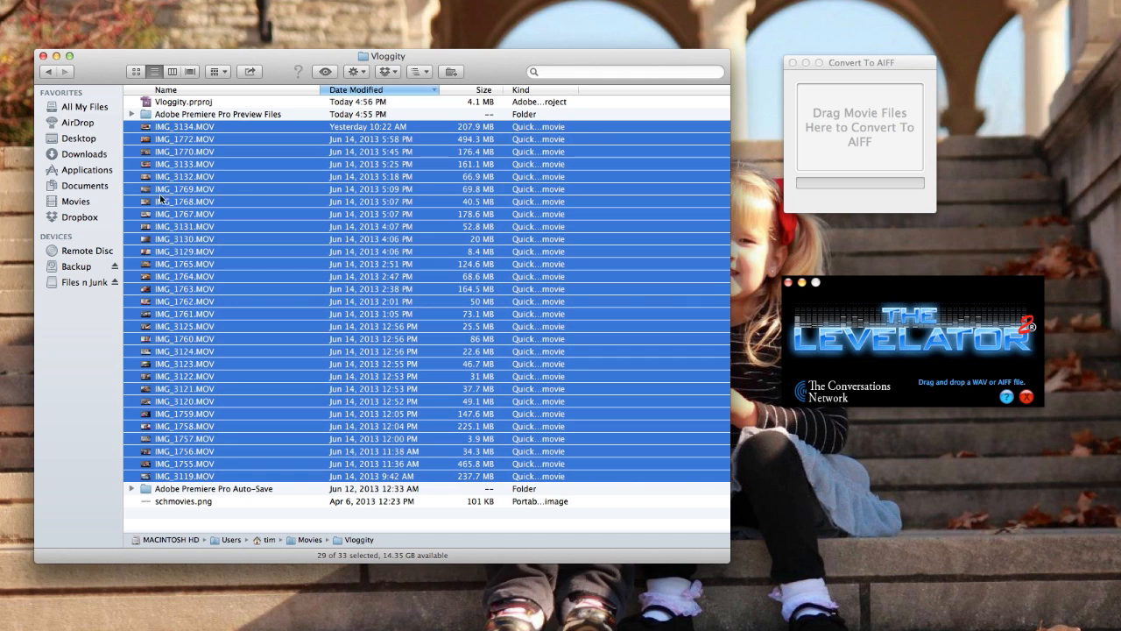
Step: Convert all the selected IMG .MOV clips in the Vloggity folder to AIFF audio with Convert To AIFF
{"action": "left_click_drag", "start_coordinate": [145, 195], "coordinate": [839, 142]}
{"action": "left_click", "coordinate": [881, 64]}
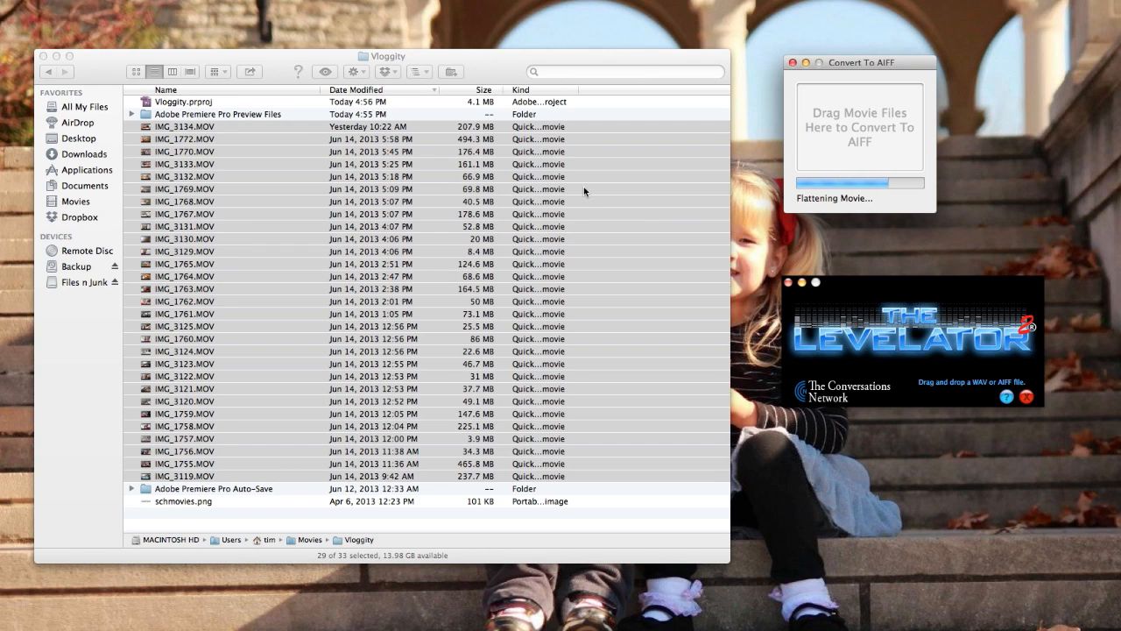
{"action": "left_click", "coordinate": [273, 226]}
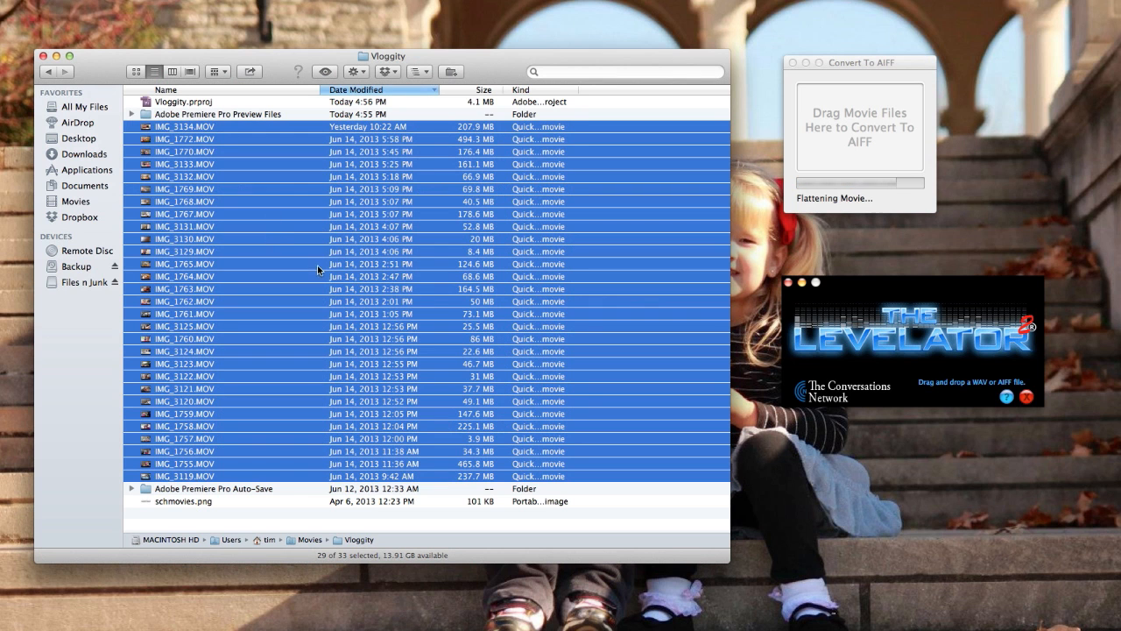
{"action": "left_click", "coordinate": [863, 119]}
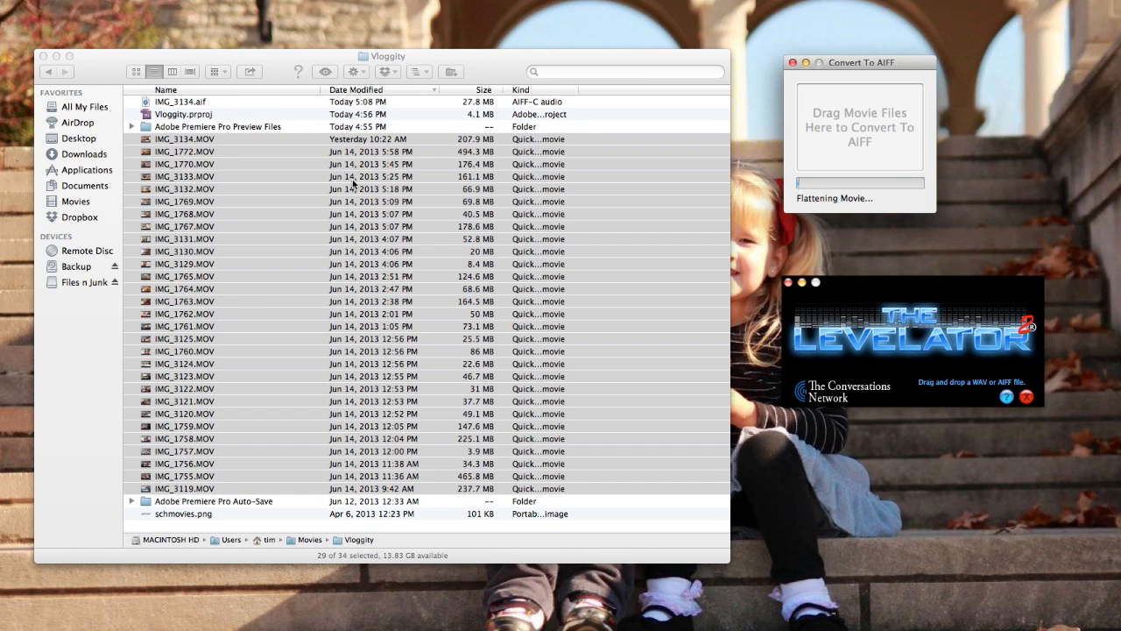
Step: Compare the converted IMG_3134.aif with its source clip IMG_3134.MOV in the Vloggity folder
{"action": "left_click", "coordinate": [194, 105]}
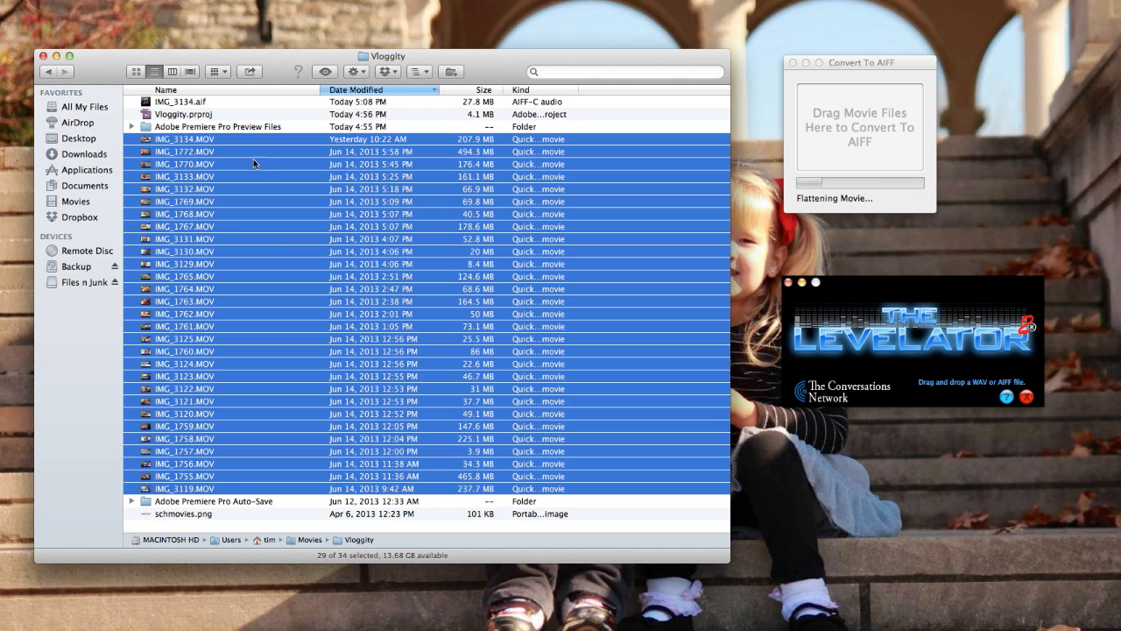
{"action": "left_click", "coordinate": [147, 103]}
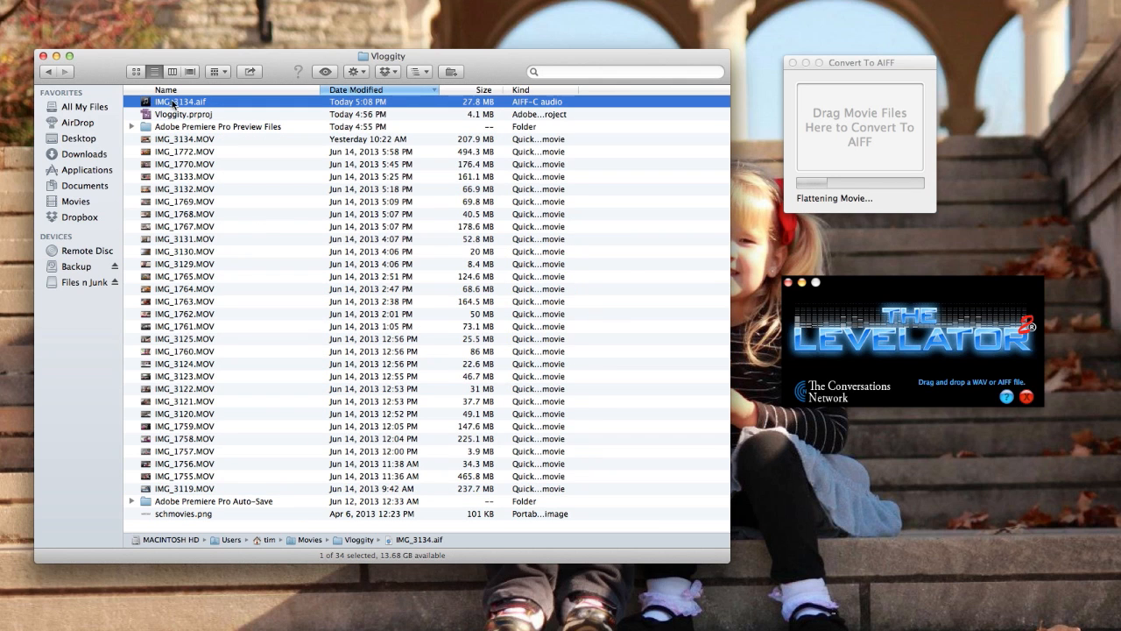
{"action": "left_click", "coordinate": [147, 140]}
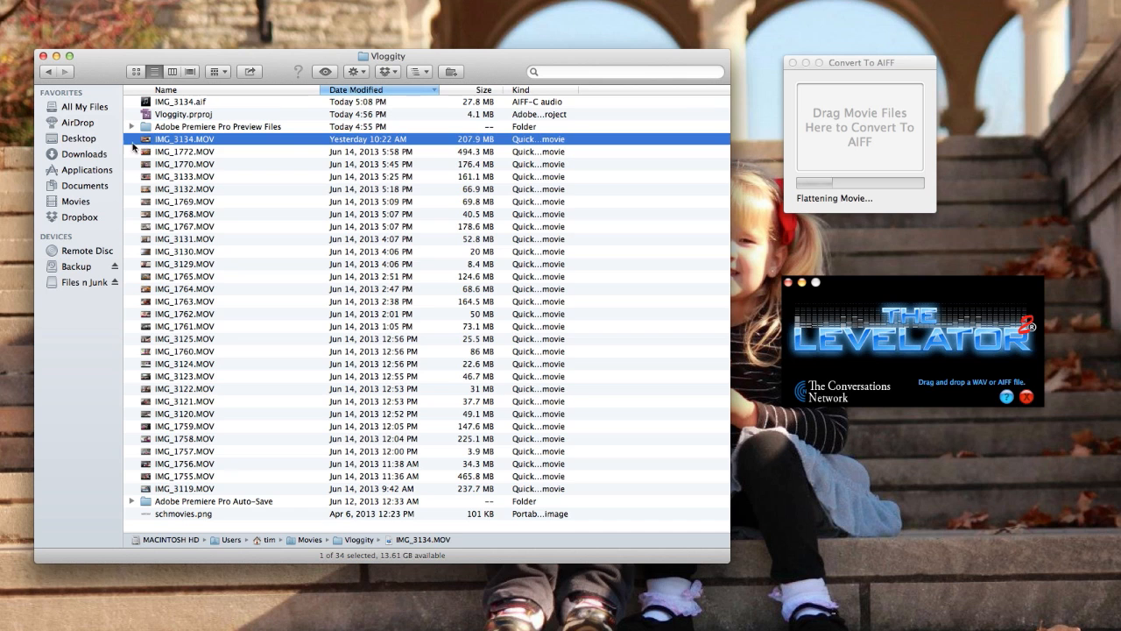
Step: Select all the converted .aif files from IMG_3119.aif to IMG_3134.aif and quit Convert To AIFF
{"action": "left_click", "coordinate": [149, 105]}
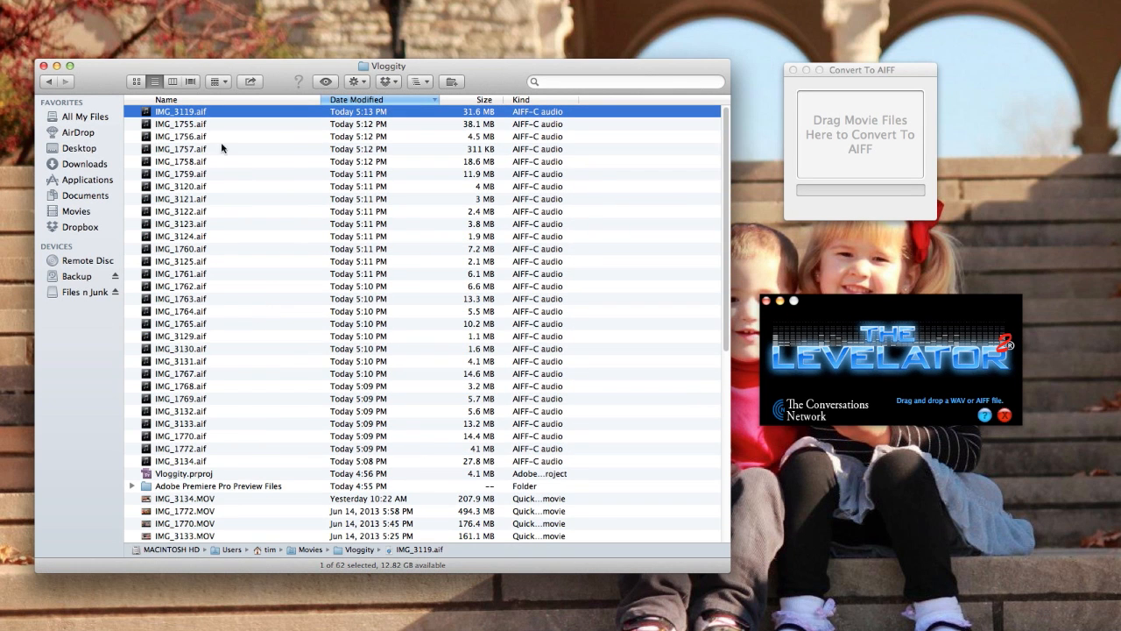
{"action": "left_click", "coordinate": [187, 460], "text": "shift"}
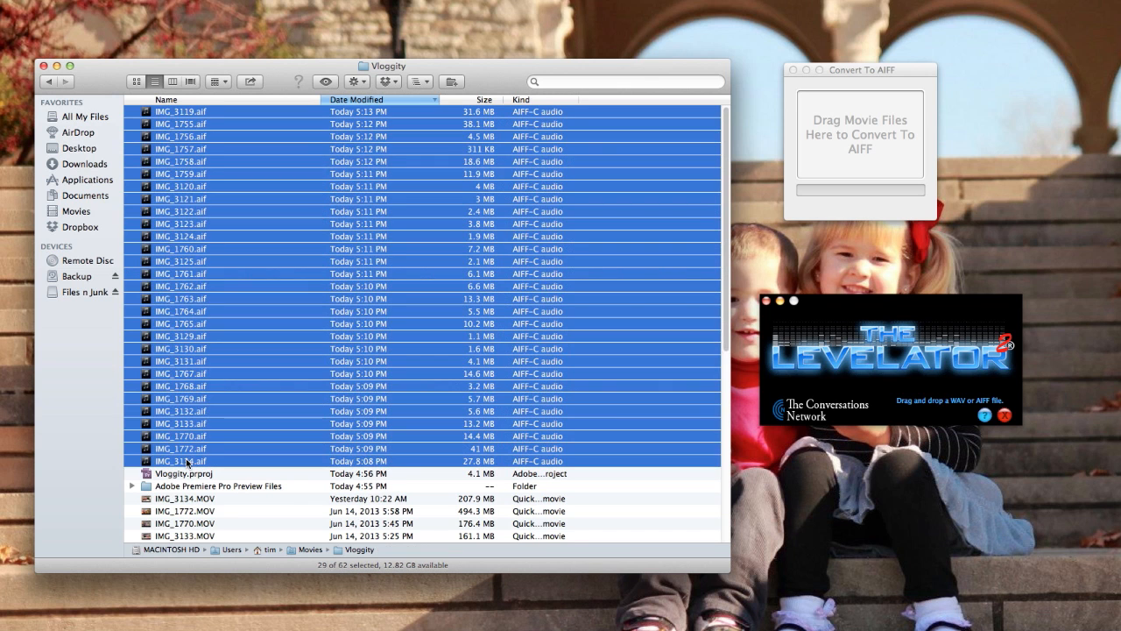
{"action": "scroll", "coordinate": [253, 296], "scroll_direction": "down", "scroll_amount": 10}
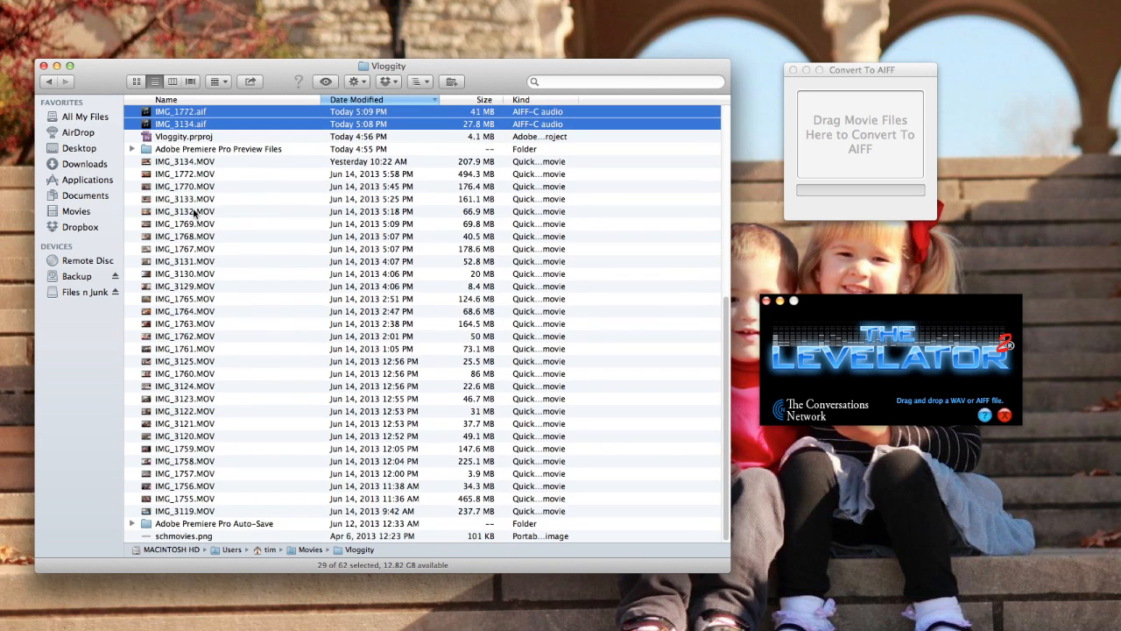
{"action": "scroll", "coordinate": [205, 350], "scroll_direction": "up", "scroll_amount": 10}
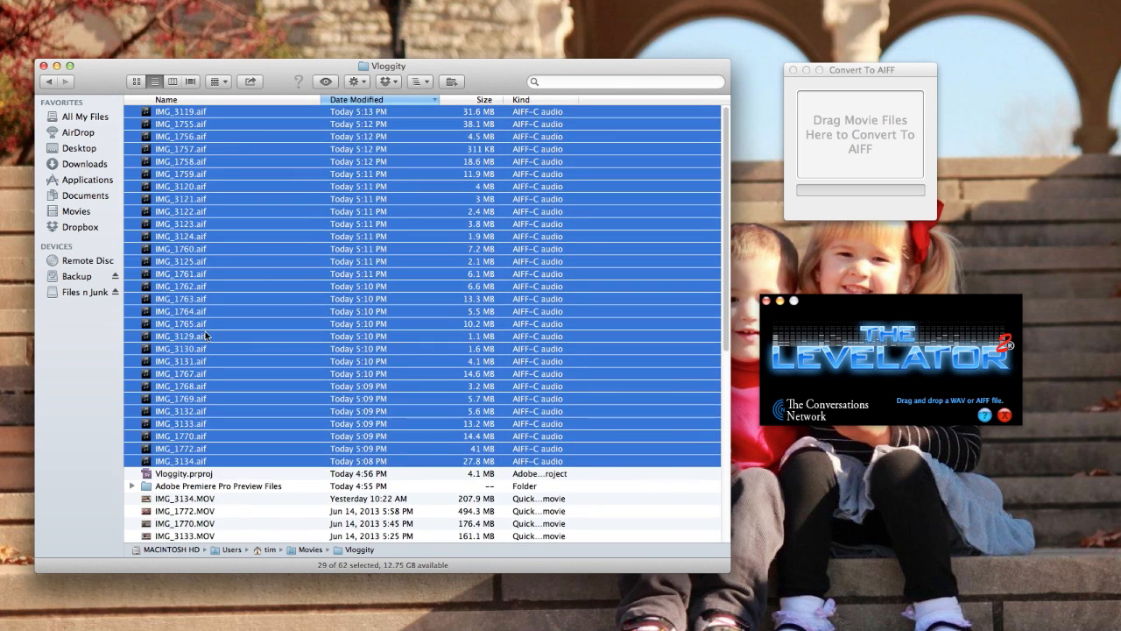
{"action": "left_click", "coordinate": [871, 152]}
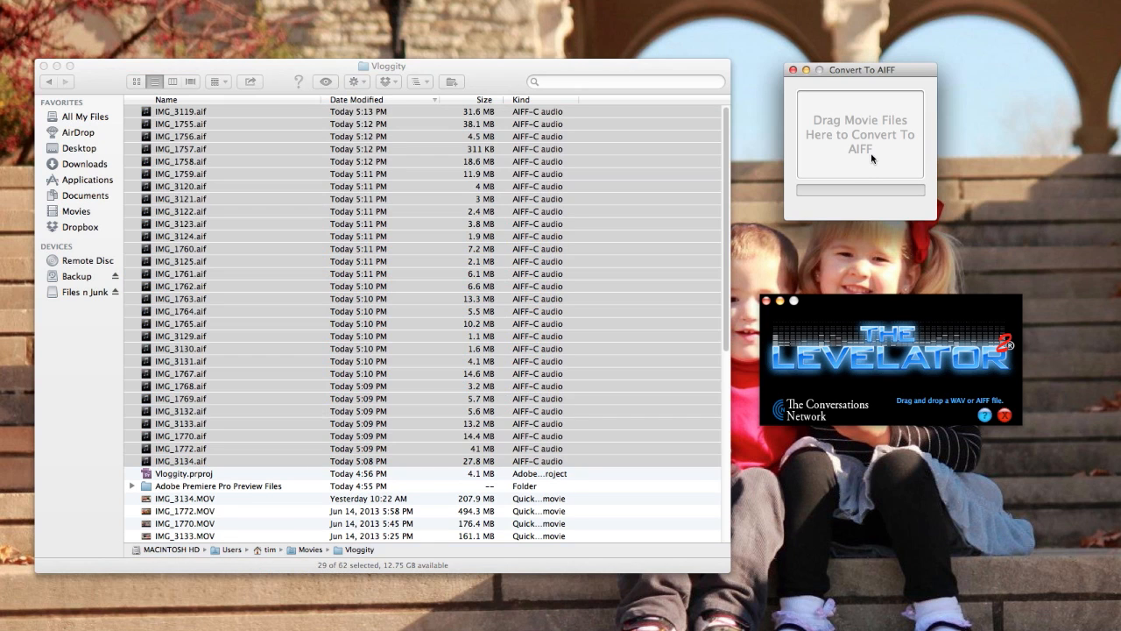
{"action": "key", "text": "super+q"}
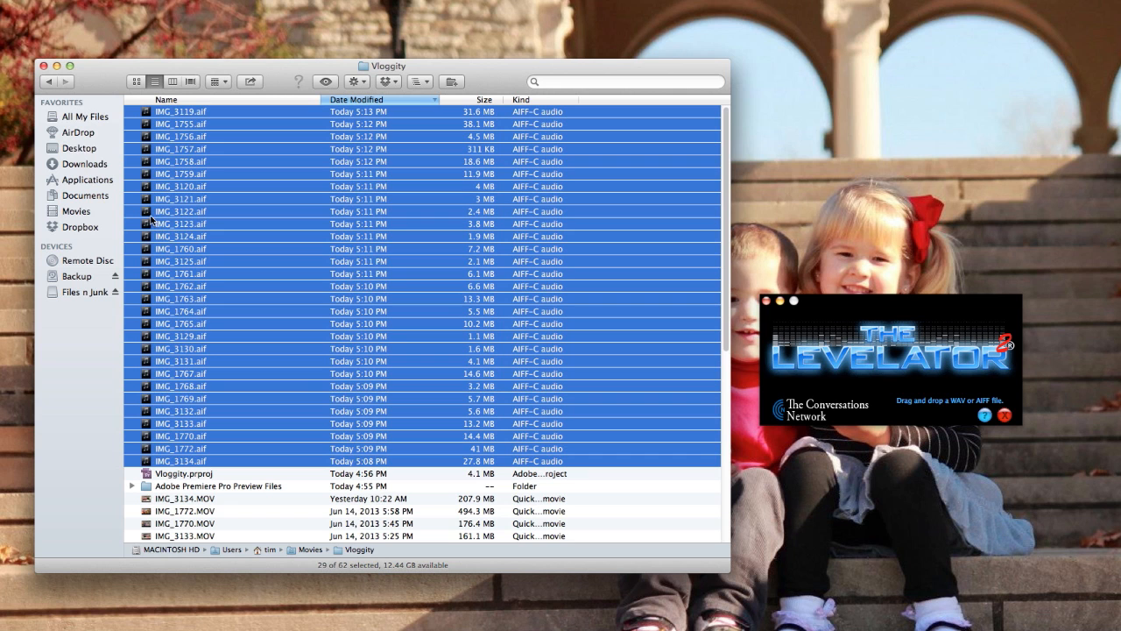
Step: Process the selected .aif files with The Levelator and quit it once all files are complete
{"action": "left_click_drag", "start_coordinate": [149, 214], "coordinate": [880, 350]}
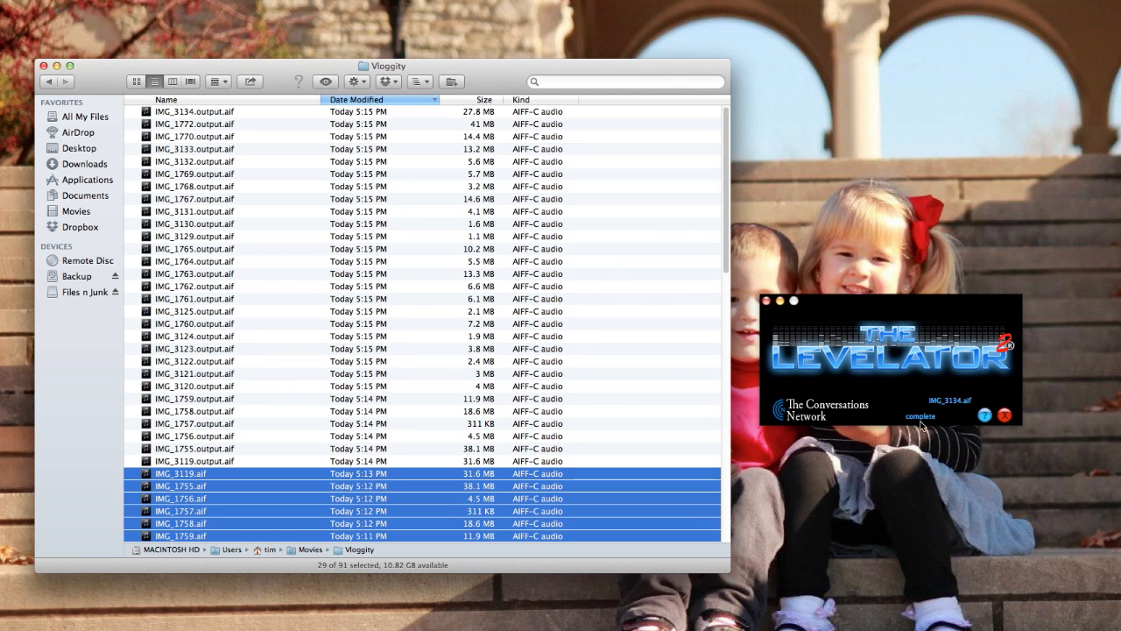
{"action": "left_click", "coordinate": [956, 314]}
{"action": "key", "text": "super+q"}
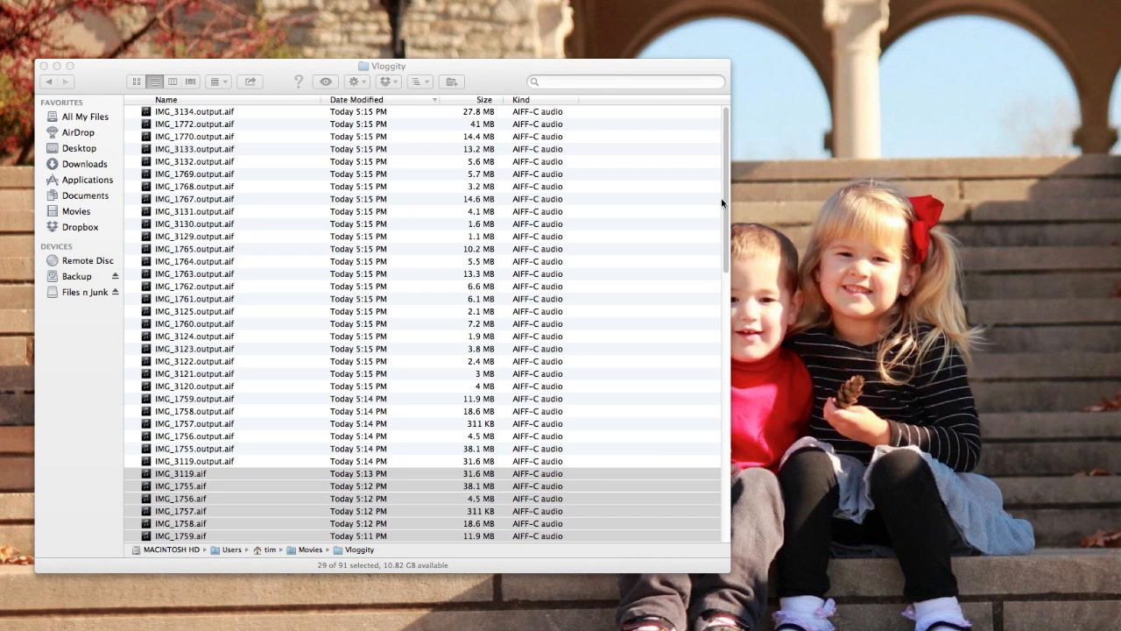
Step: Delete the unlevelled .aif files from the Vloggity folder, keeping the .output.aif versions
{"action": "left_click", "coordinate": [480, 78]}
{"action": "scroll", "coordinate": [537, 401], "scroll_direction": "down", "scroll_amount": 5}
{"action": "scroll", "coordinate": [540, 419], "scroll_direction": "down", "scroll_amount": 1}
{"action": "scroll", "coordinate": [458, 461], "scroll_direction": "up", "scroll_amount": 3}
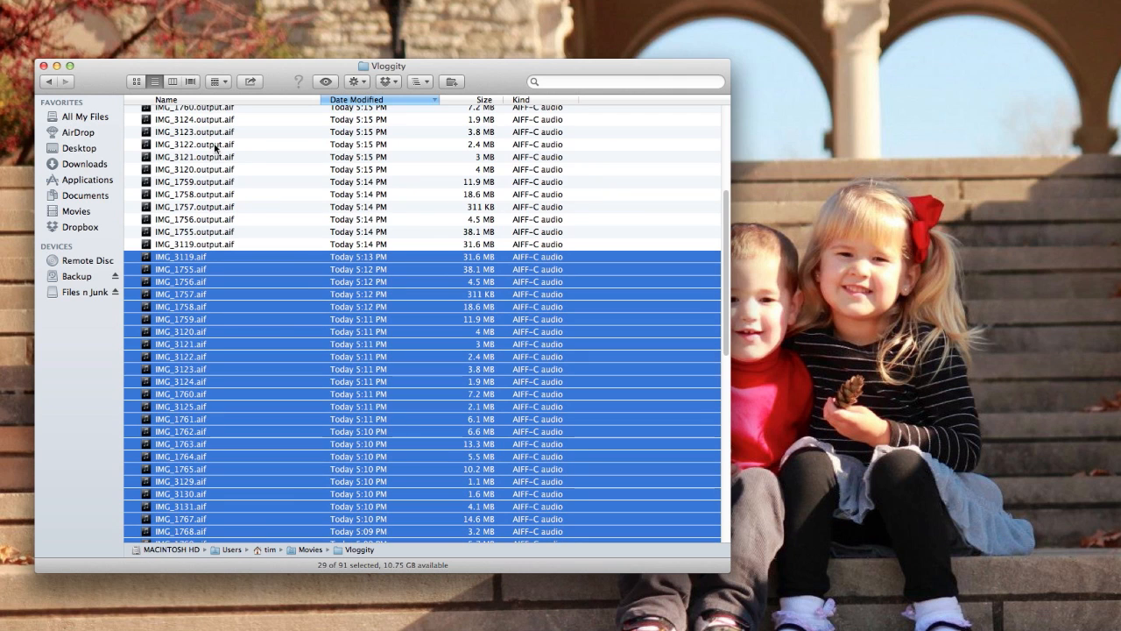
{"action": "scroll", "coordinate": [283, 335], "scroll_direction": "down", "scroll_amount": 3}
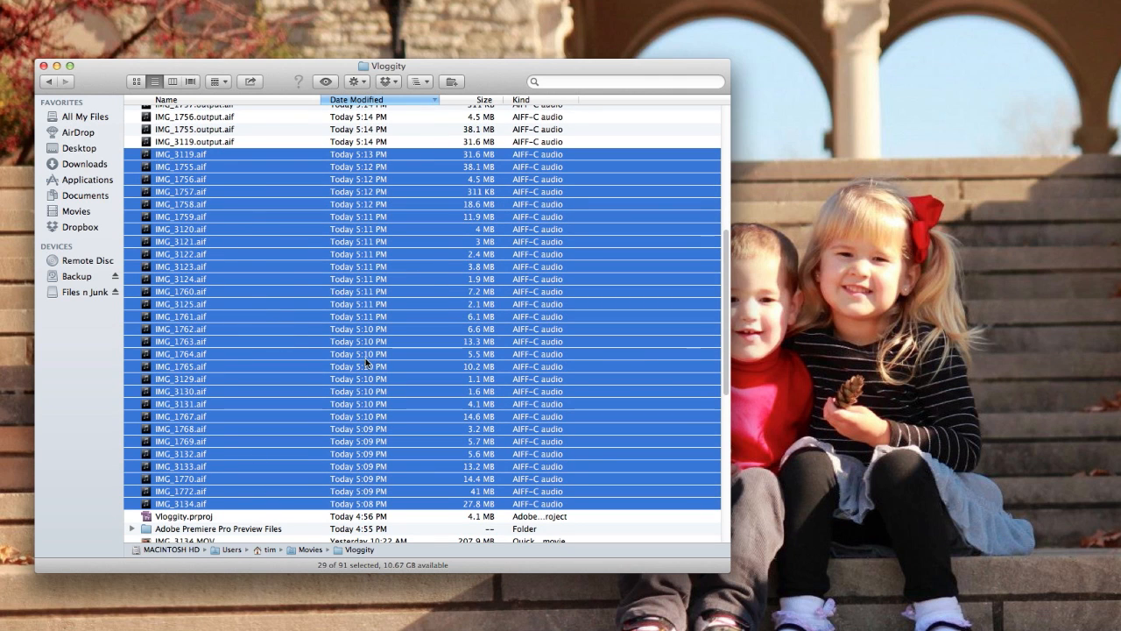
{"action": "key", "text": "super+BackSpace"}
{"action": "scroll", "coordinate": [366, 361], "scroll_direction": "up", "scroll_amount": 5}
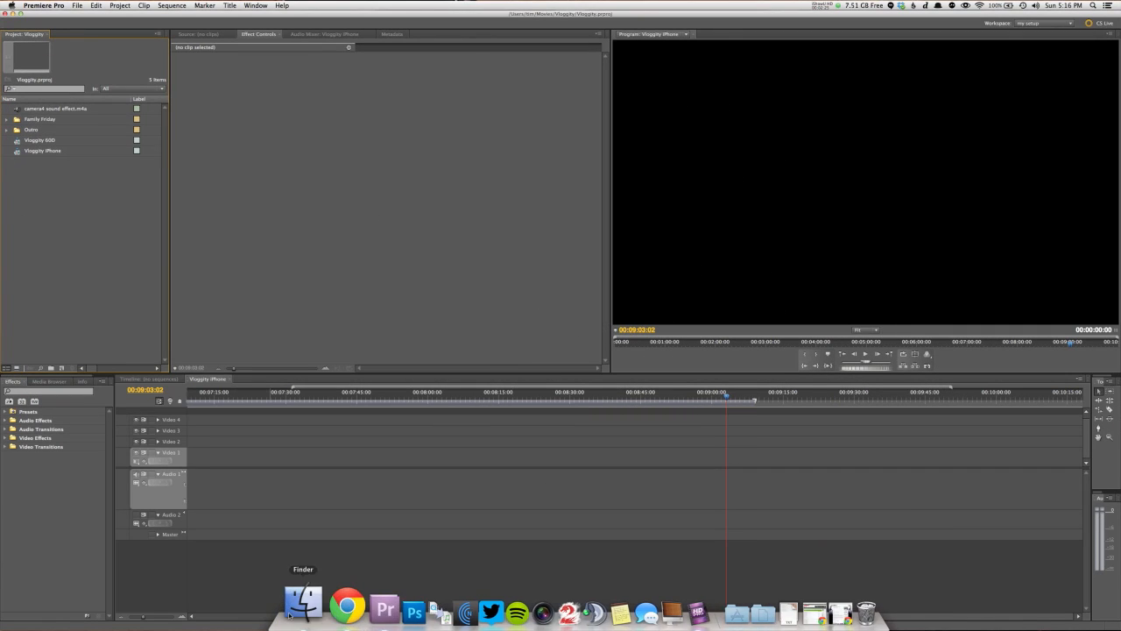
Step: Select all the IMG .MOV clips in the Vloggity folder in Finder and import them into the Premiere Pro project
{"action": "left_click", "coordinate": [295, 607]}
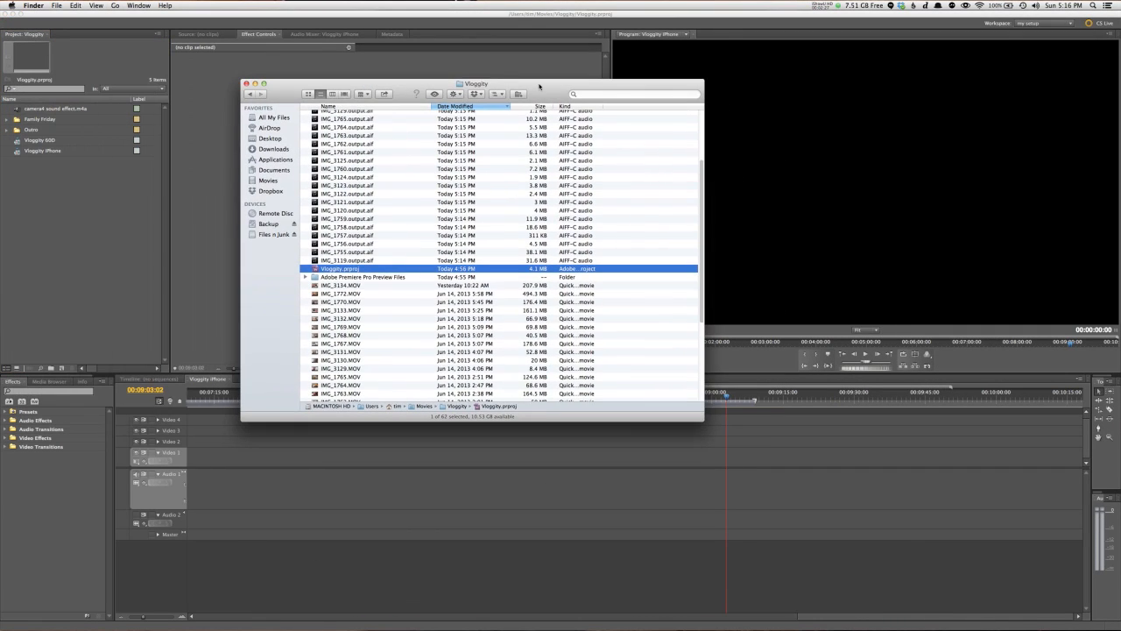
{"action": "left_click", "coordinate": [342, 286]}
{"action": "scroll", "coordinate": [342, 316], "scroll_direction": "down", "scroll_amount": 5}
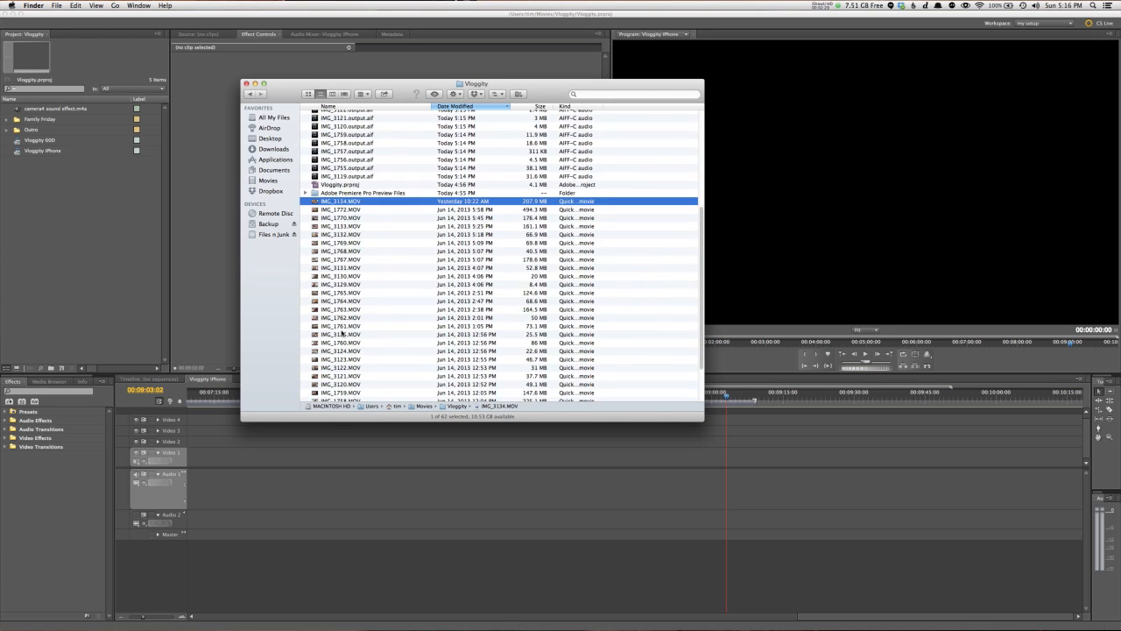
{"action": "left_click", "coordinate": [347, 380], "text": "shift"}
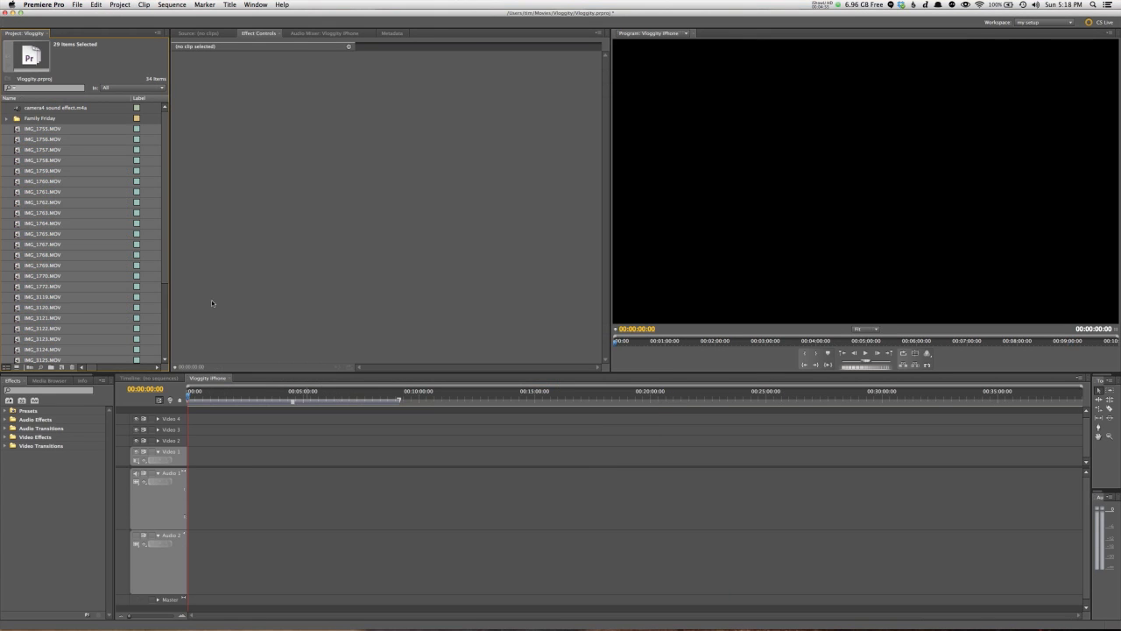
Step: Automate the imported .MOV clips to the Vloggity iPhone sequence in sort order, placed sequentially as an overlay edit
{"action": "scroll", "coordinate": [89, 231], "scroll_direction": "down", "scroll_amount": 1}
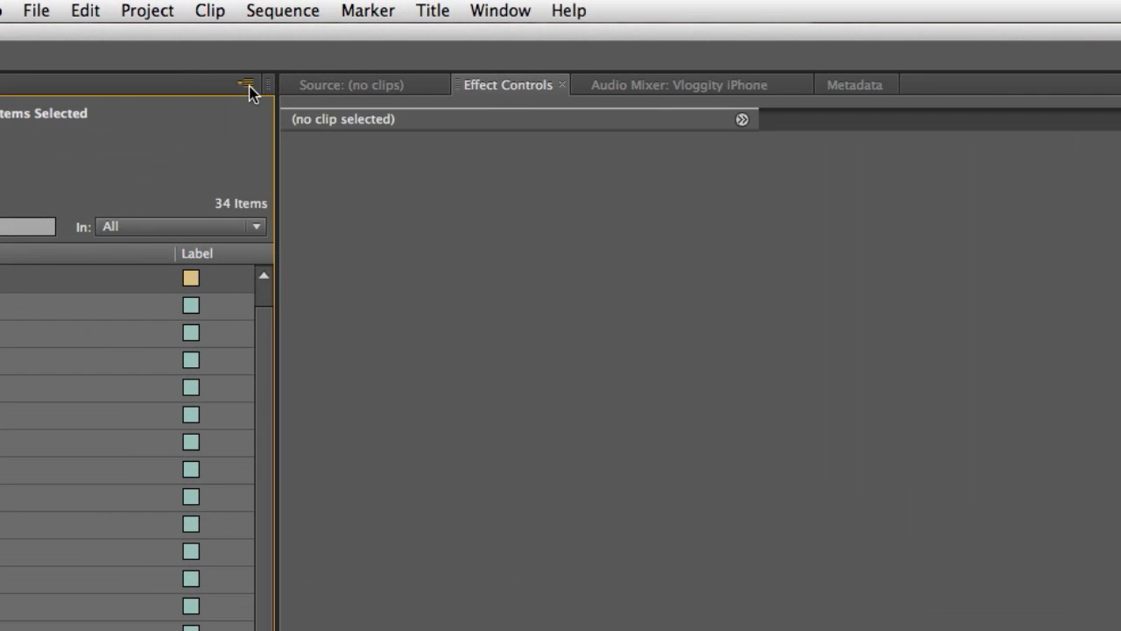
{"action": "left_click", "coordinate": [157, 32]}
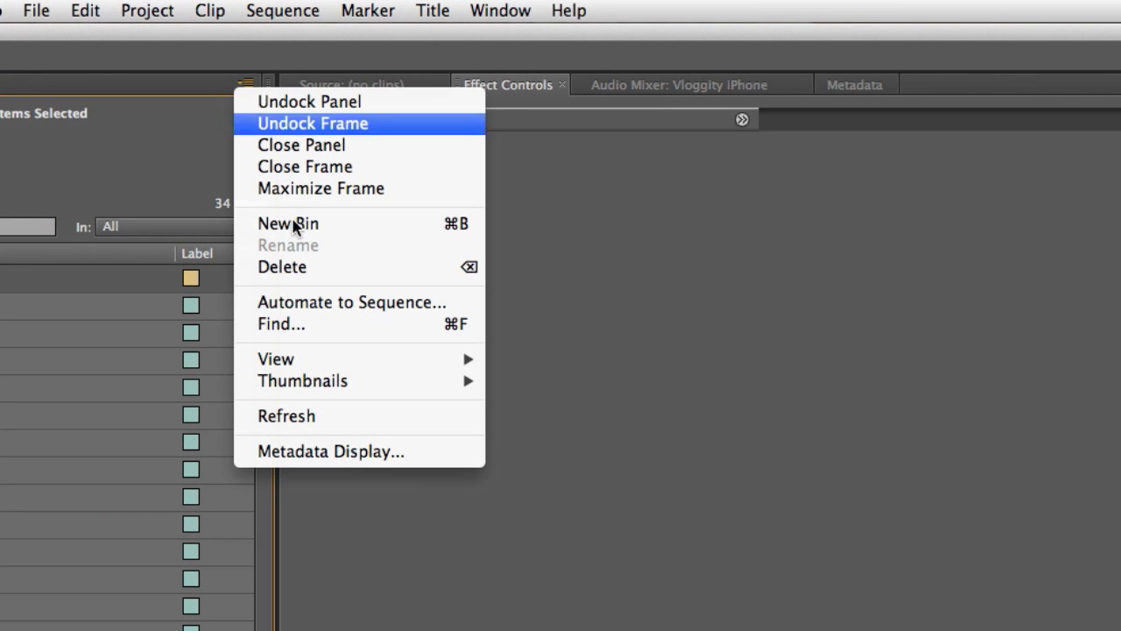
{"action": "left_click", "coordinate": [337, 312]}
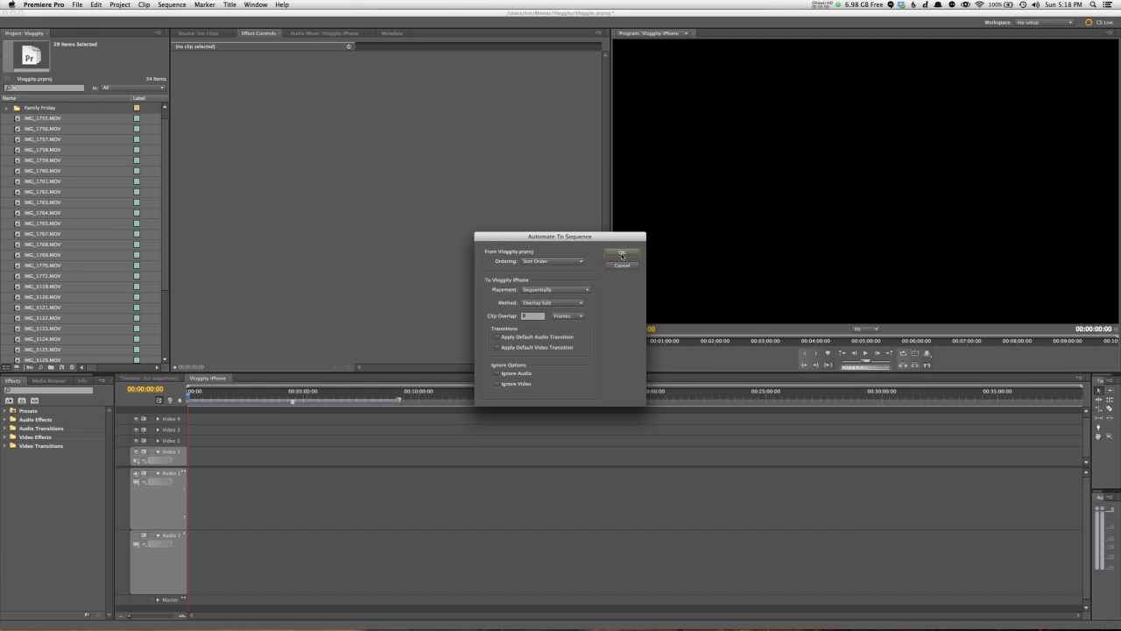
{"action": "left_click", "coordinate": [622, 254]}
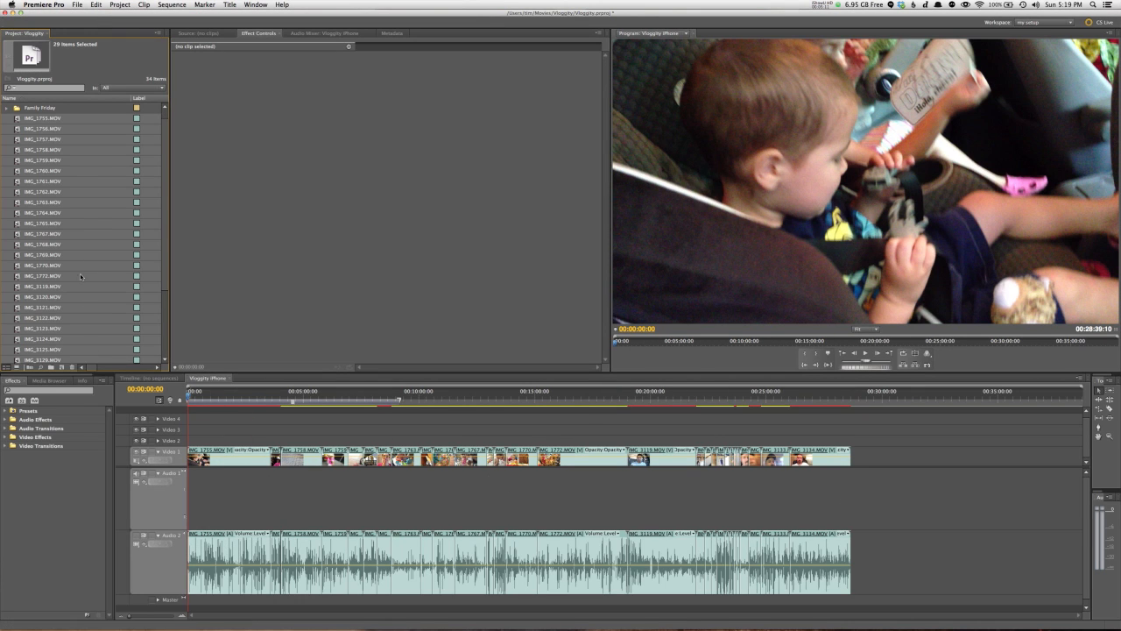
Step: Import all the levelled .output.aif files from the Vloggity folder in Finder into the Premiere Pro project
{"action": "scroll", "coordinate": [93, 271], "scroll_direction": "down", "scroll_amount": 5}
{"action": "left_click", "coordinate": [298, 605]}
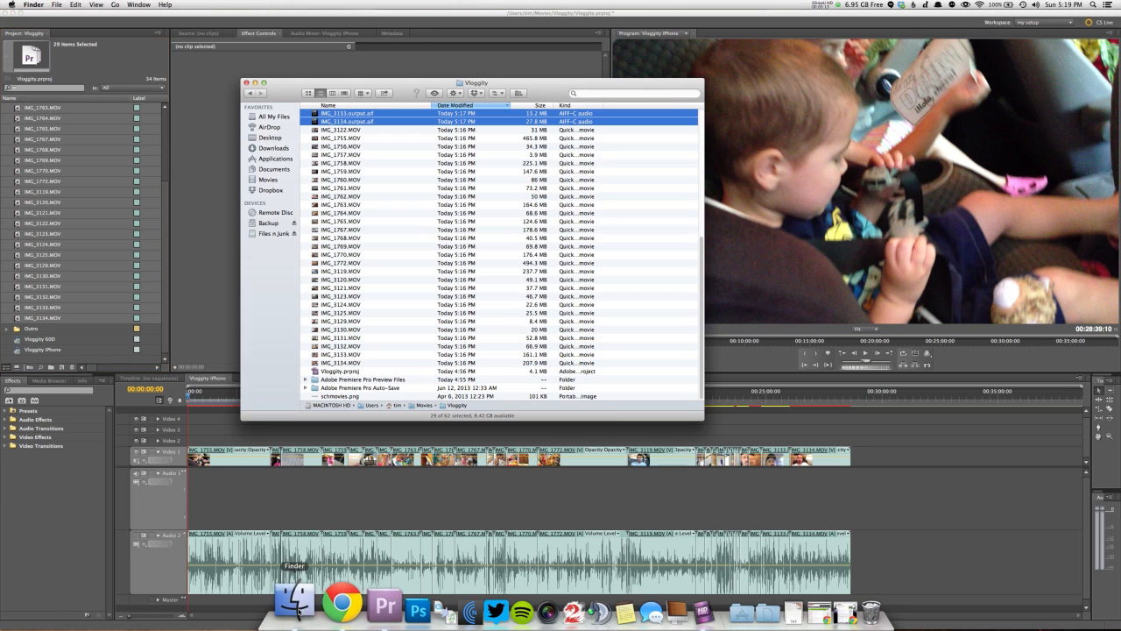
{"action": "scroll", "coordinate": [372, 269], "scroll_direction": "up", "scroll_amount": 8}
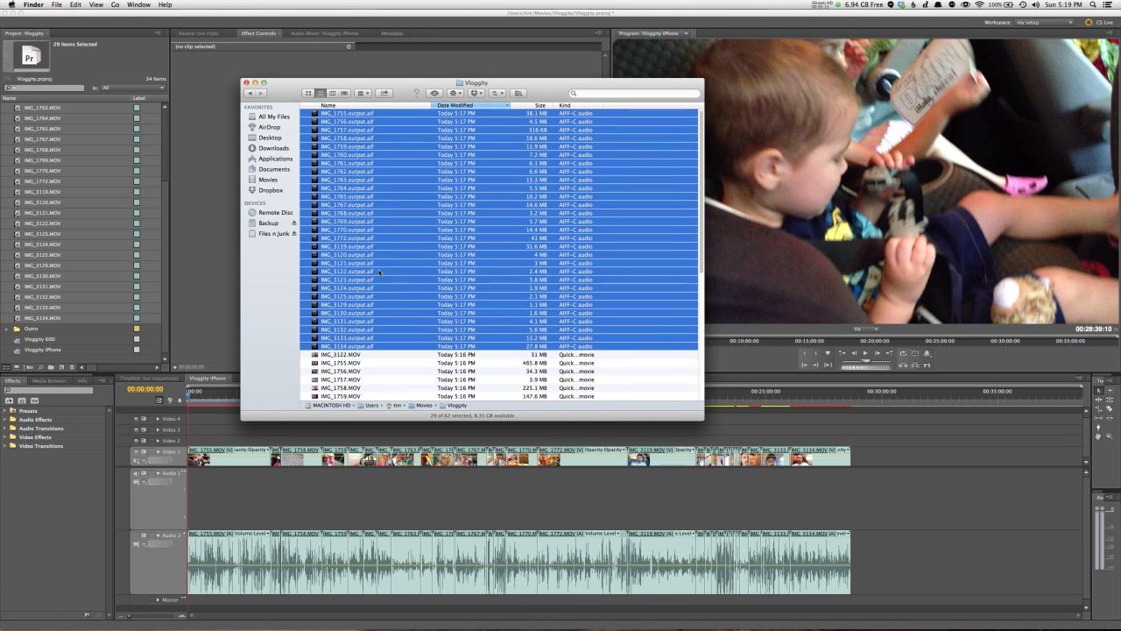
{"action": "left_click_drag", "start_coordinate": [355, 221], "coordinate": [114, 285]}
{"action": "left_click_drag", "start_coordinate": [166, 237], "coordinate": [165, 309]}
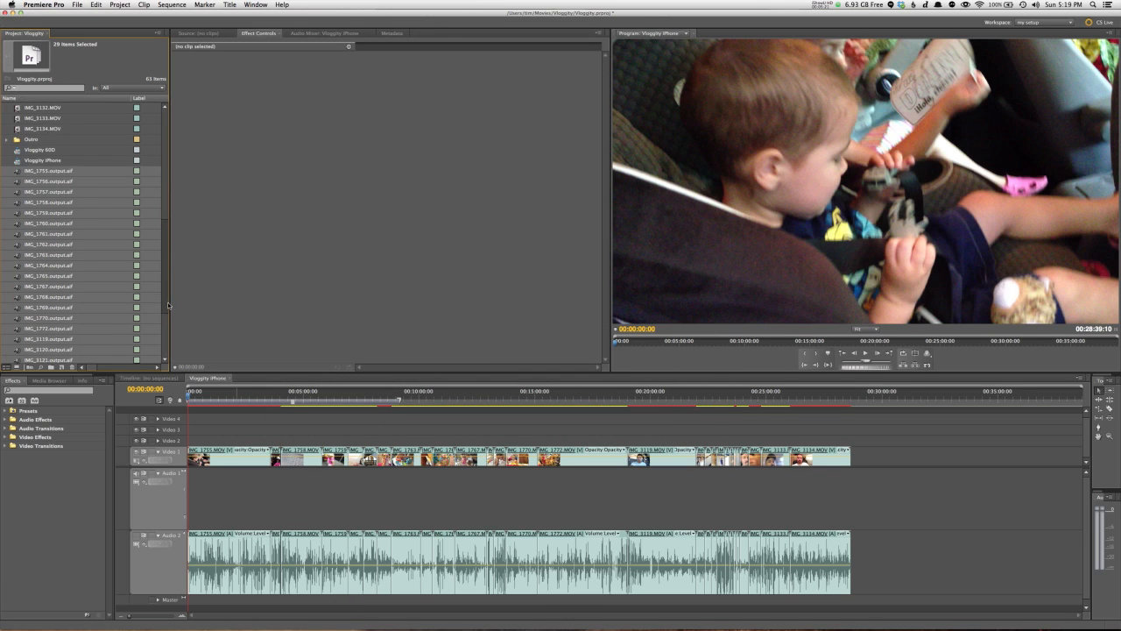
Step: Sort the project items by name and automate only the .output.aif clips to the sequence, sequentially in sort order as an overlay edit
{"action": "left_click", "coordinate": [75, 106]}
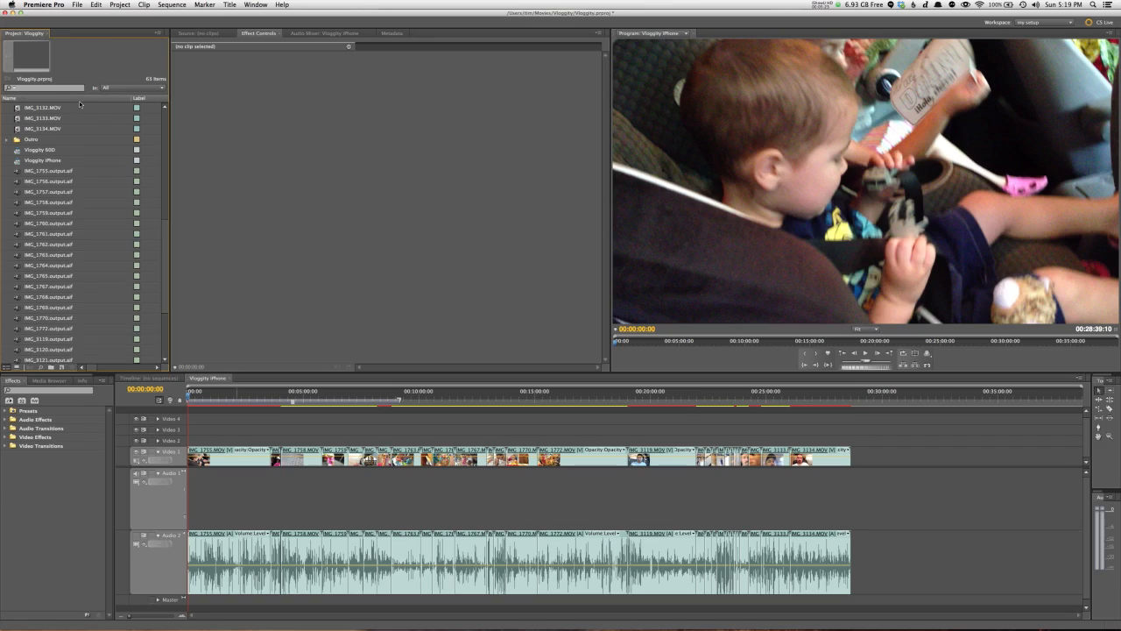
{"action": "left_click", "coordinate": [79, 101]}
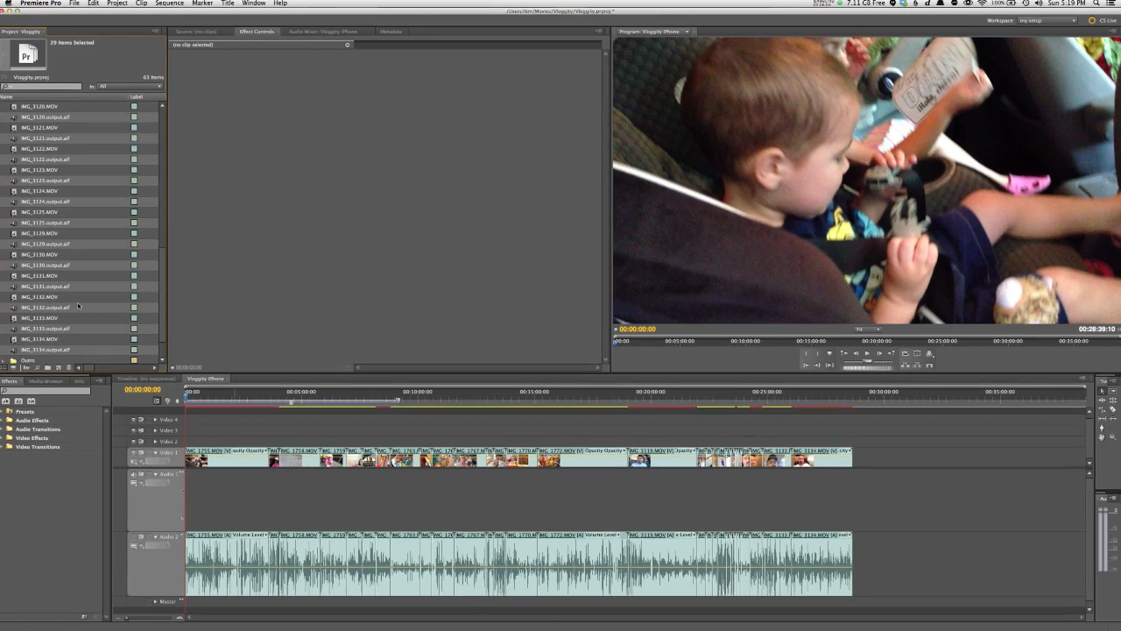
{"action": "scroll", "coordinate": [79, 304], "scroll_direction": "down", "scroll_amount": 2}
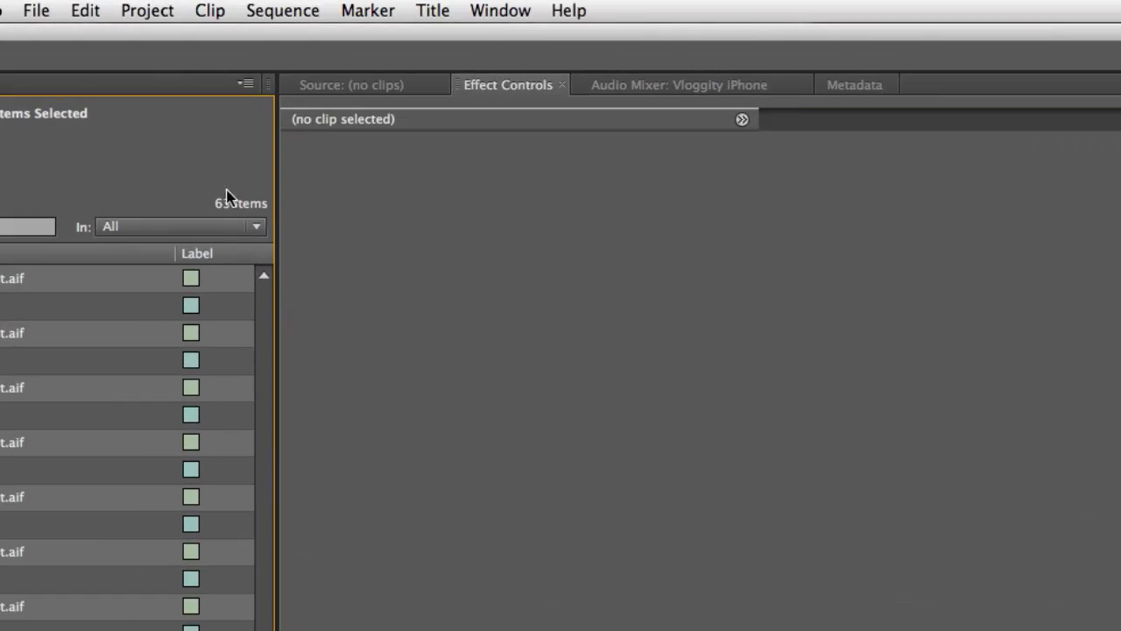
{"action": "left_click", "coordinate": [245, 85]}
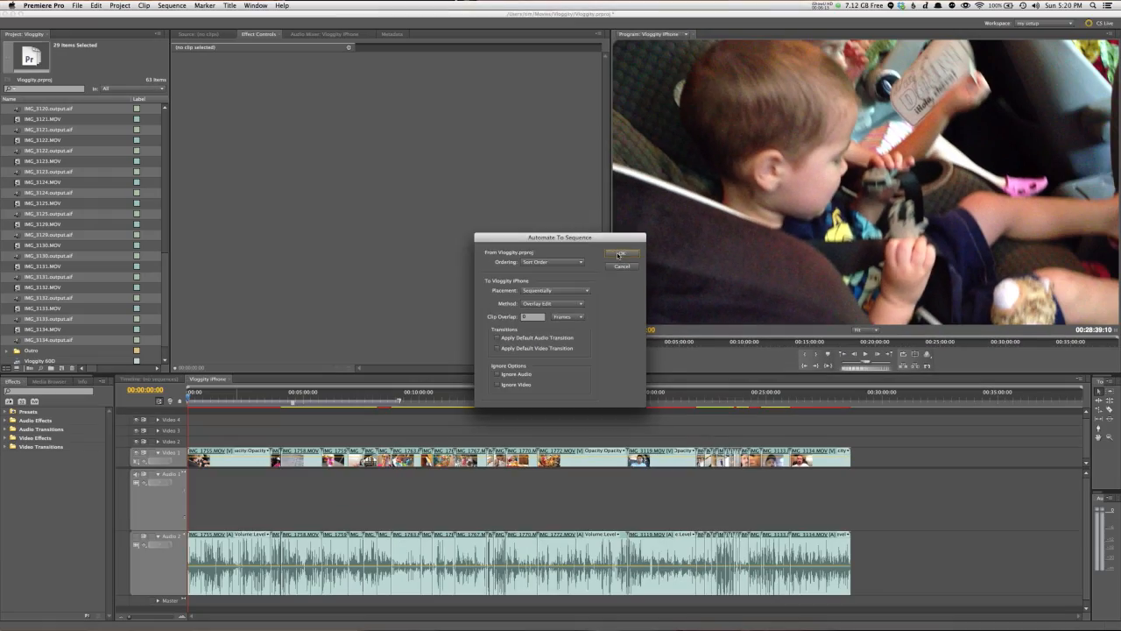
{"action": "left_click", "coordinate": [727, 135]}
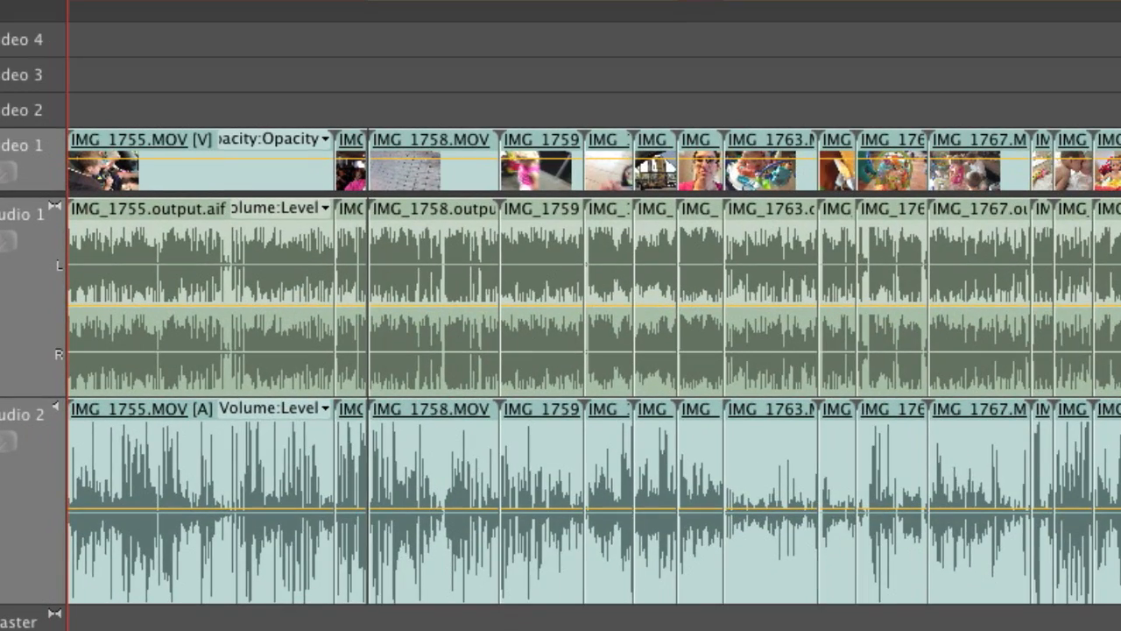
Step: Compare the levelled waveform on Audio 1 with the original clip audio on Audio 2 up close, selecting the original clip
{"action": "left_click_drag", "start_coordinate": [274, 2], "coordinate": [262, 2]}
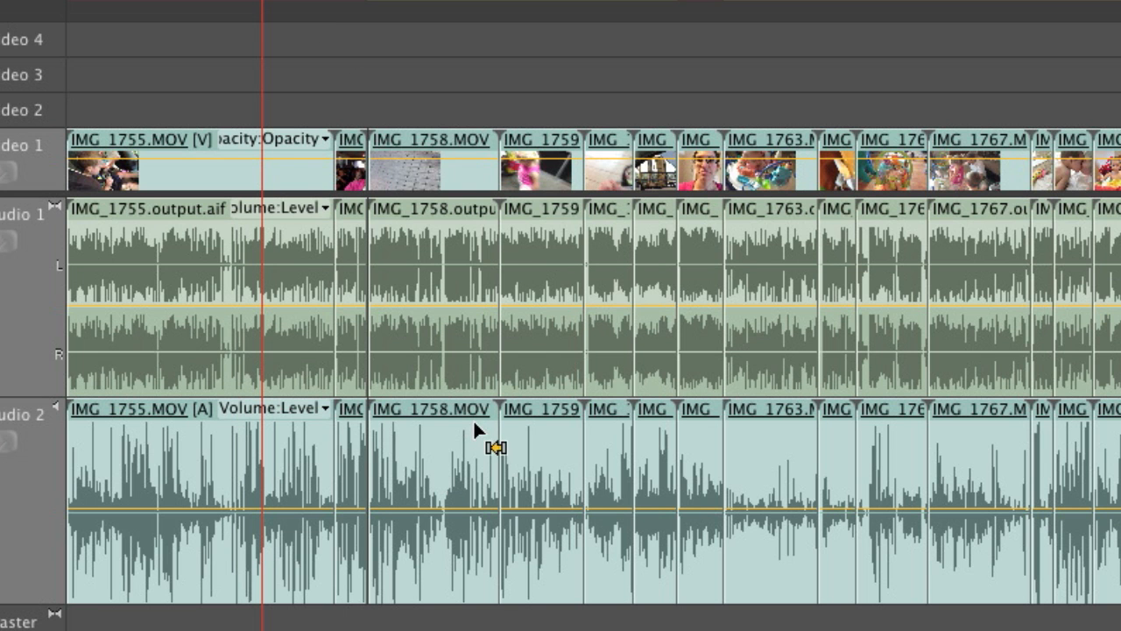
{"action": "key", "text": "super+="}
{"action": "key", "text": "super+="}
{"action": "key", "text": "super+="}
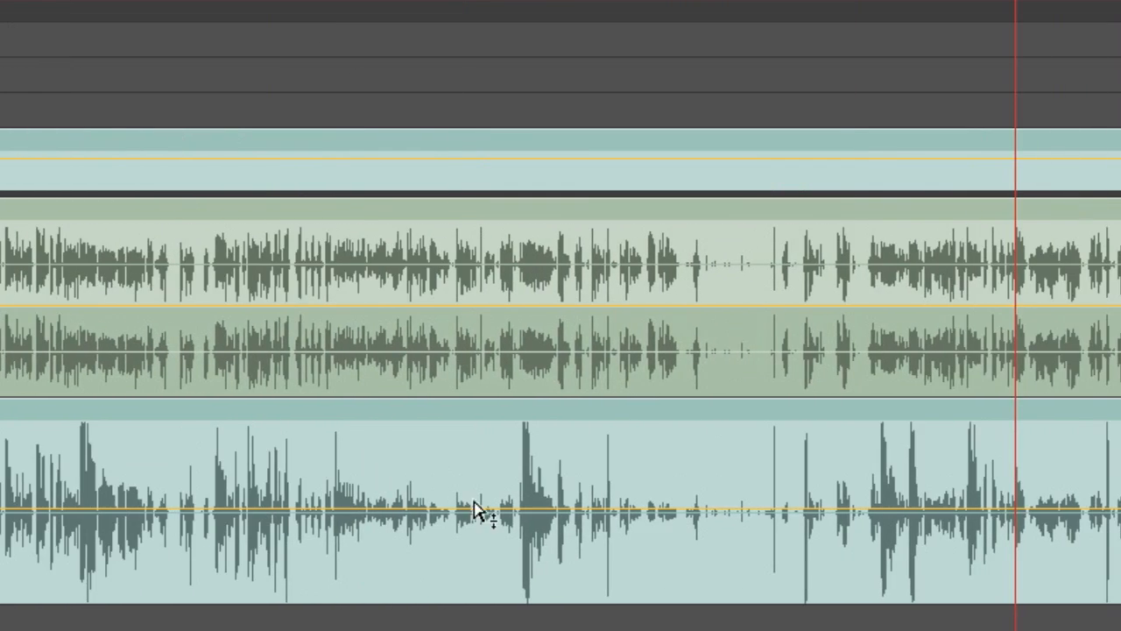
{"action": "left_click", "coordinate": [365, 559]}
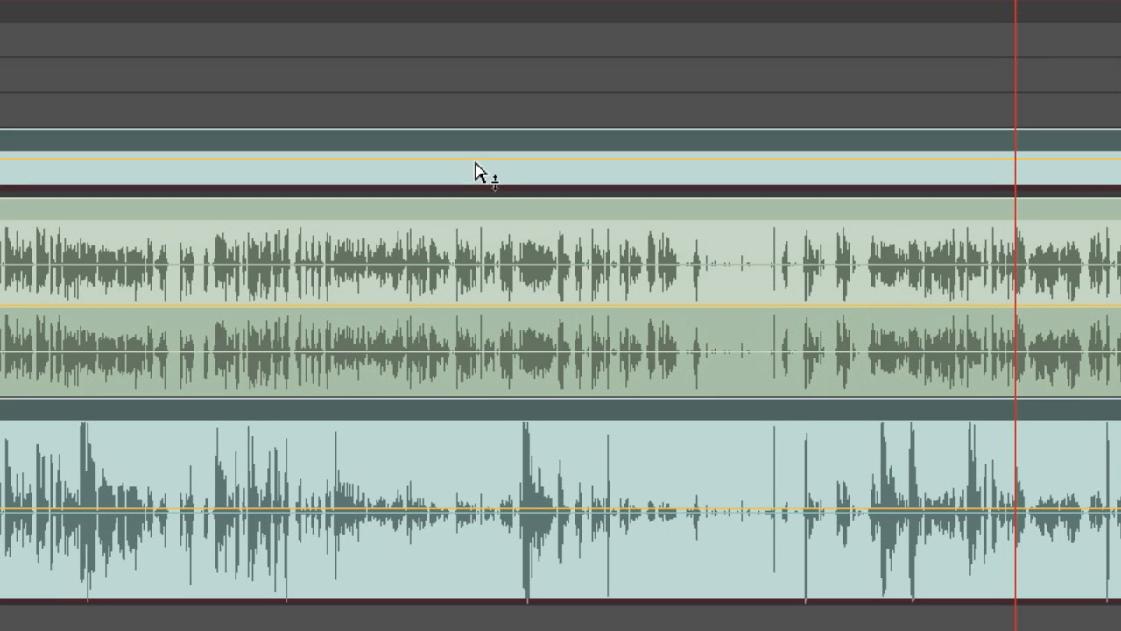
Step: Select the levelled clip on Audio 1 and the original clip on Audio 2 in turn to compare their waveforms
{"action": "left_click", "coordinate": [511, 252]}
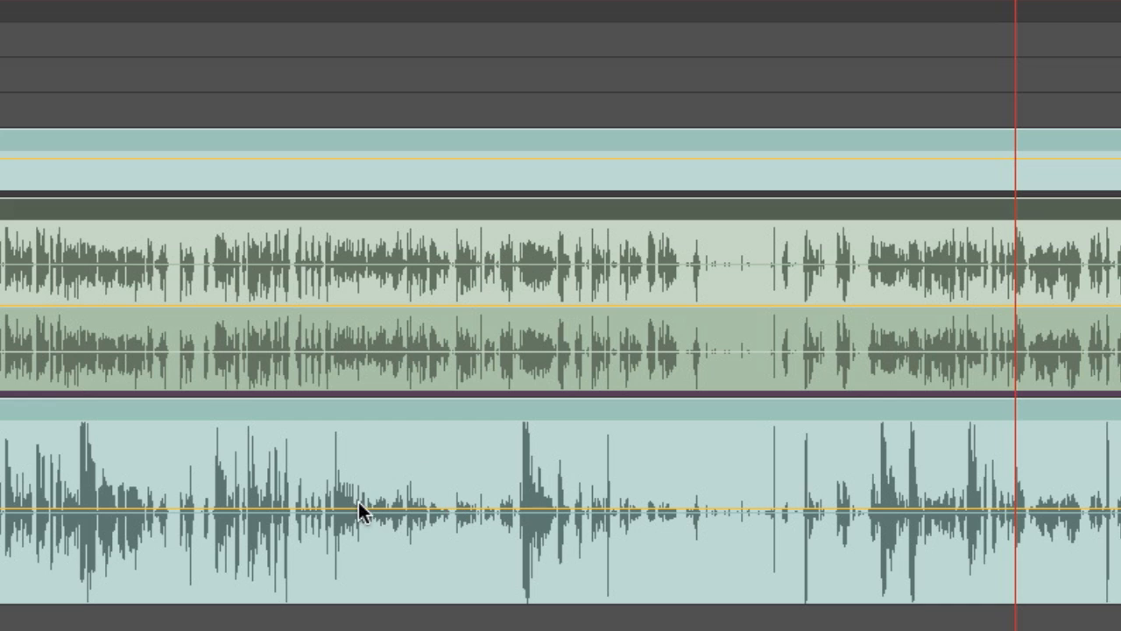
{"action": "left_click", "coordinate": [383, 507]}
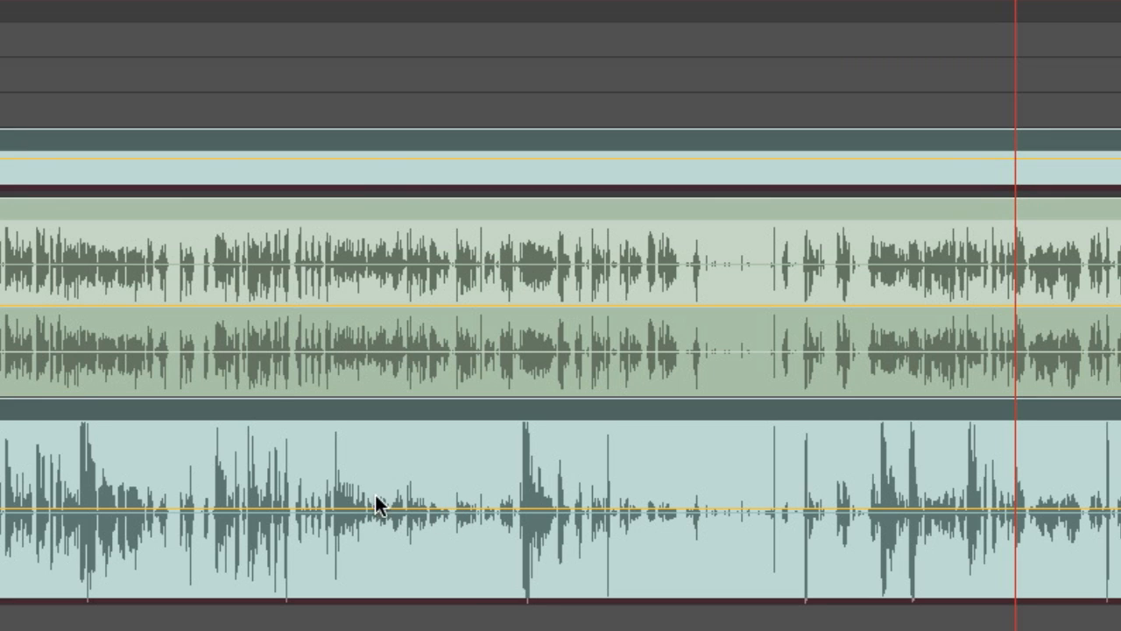
{"action": "left_click", "coordinate": [490, 4]}
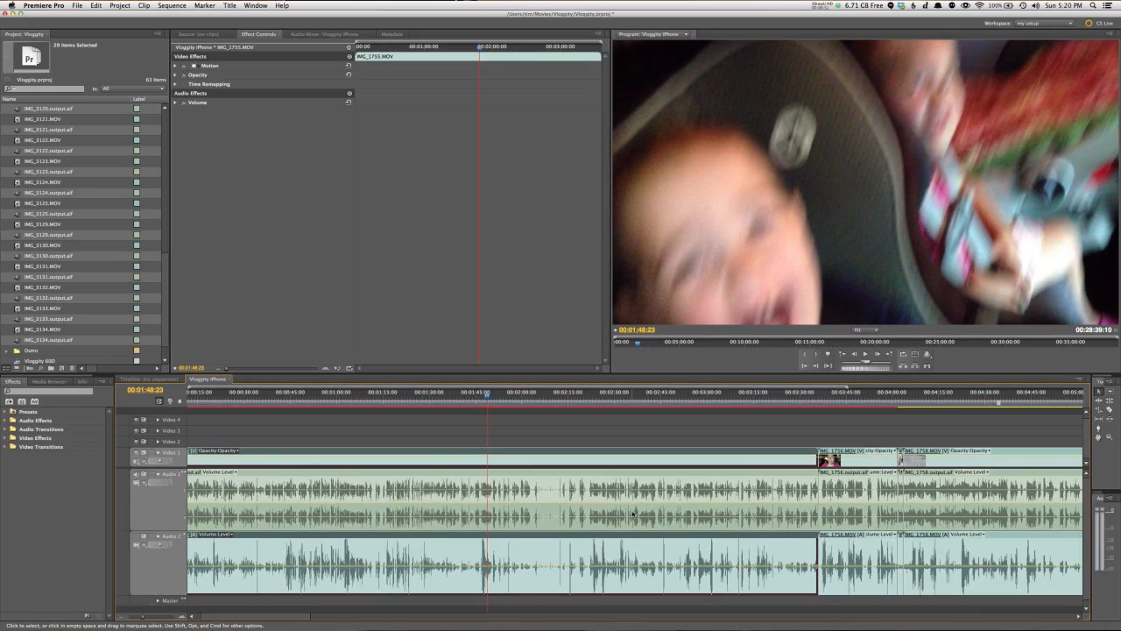
Step: Delete all the original clip audio from Audio 2, keeping the video and levelled audio, and move the playhead to 00:02:20:21
{"action": "key", "text": "minus"}
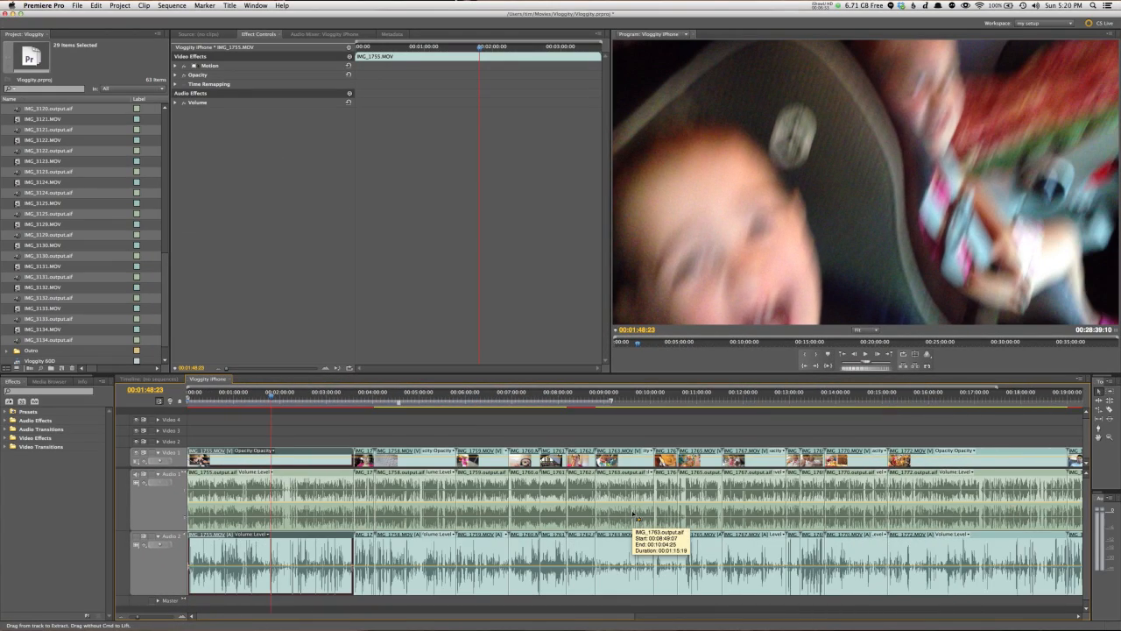
{"action": "key", "text": "minus"}
{"action": "left_click_drag", "start_coordinate": [892, 453], "coordinate": [196, 406]}
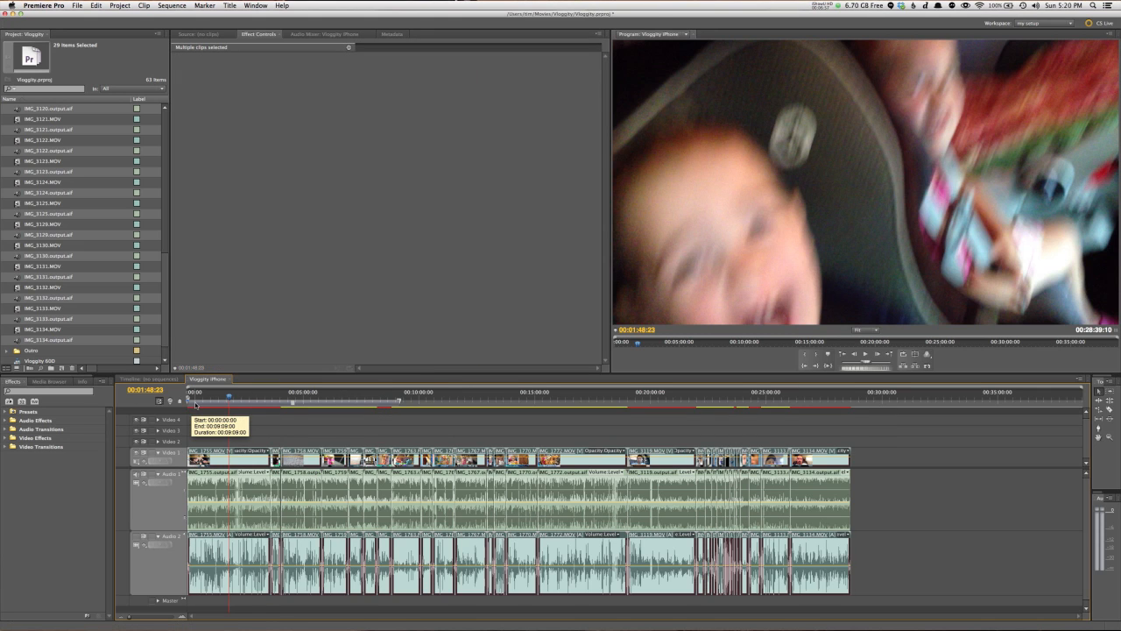
{"action": "left_click_drag", "start_coordinate": [894, 579], "coordinate": [178, 547]}
{"action": "key", "text": "Delete"}
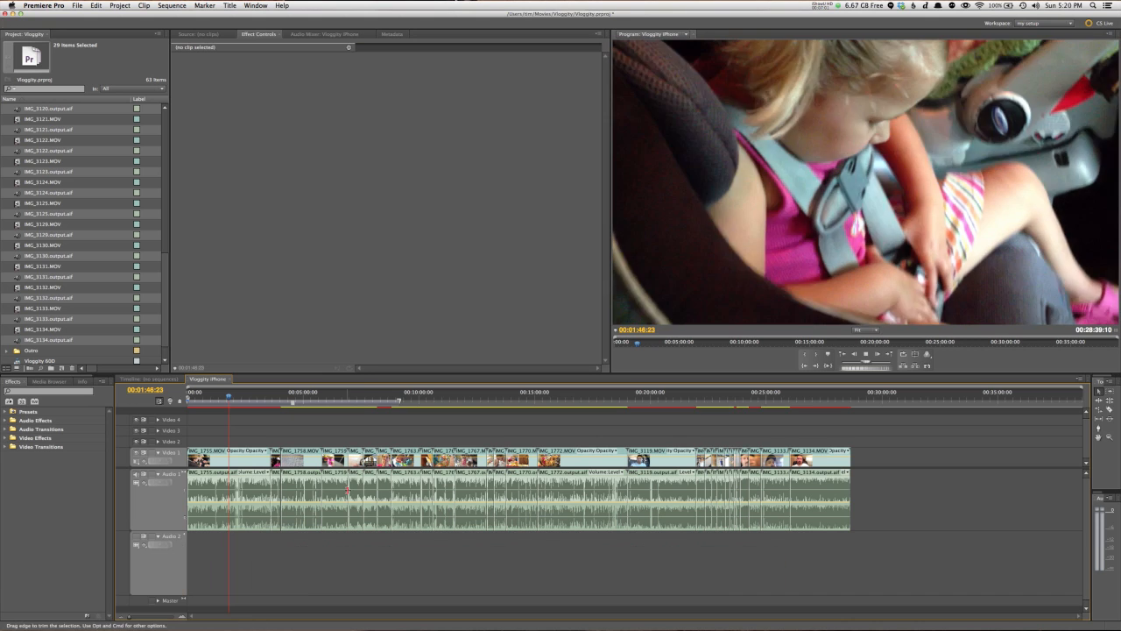
{"action": "left_click_drag", "start_coordinate": [235, 398], "coordinate": [247, 400]}
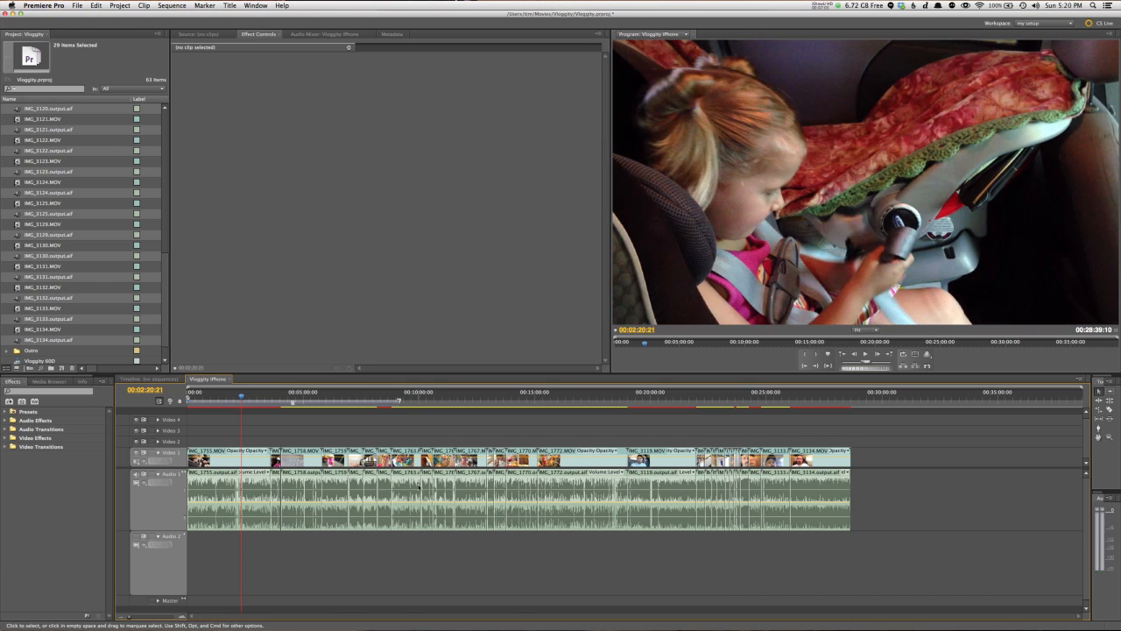